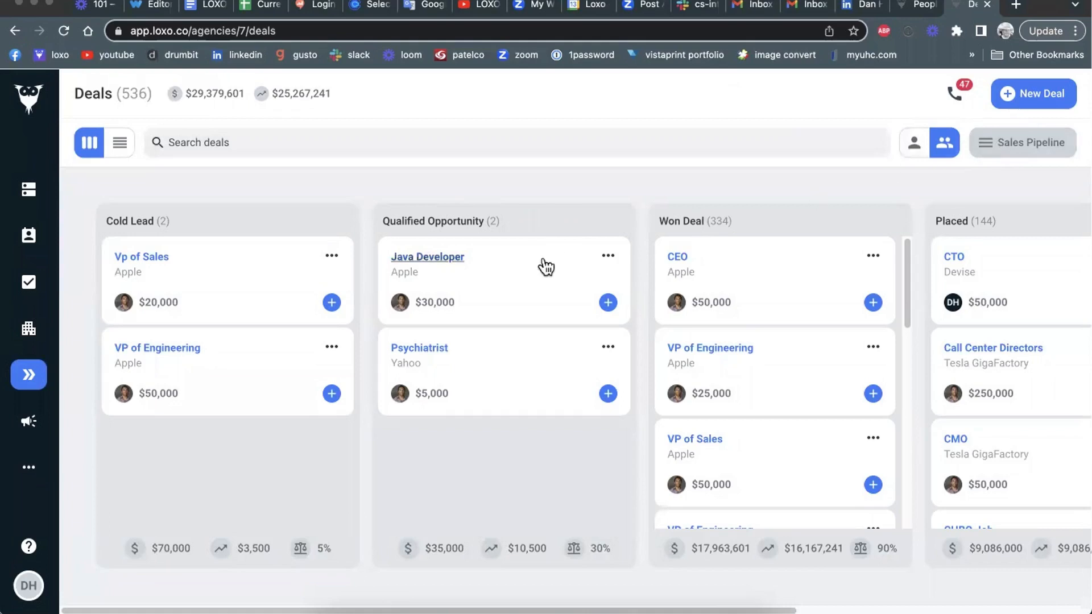
Step: Open the Java Developer deal from the Qualified Opportunity stage and choose Email as its activity type
left_click(436, 260)
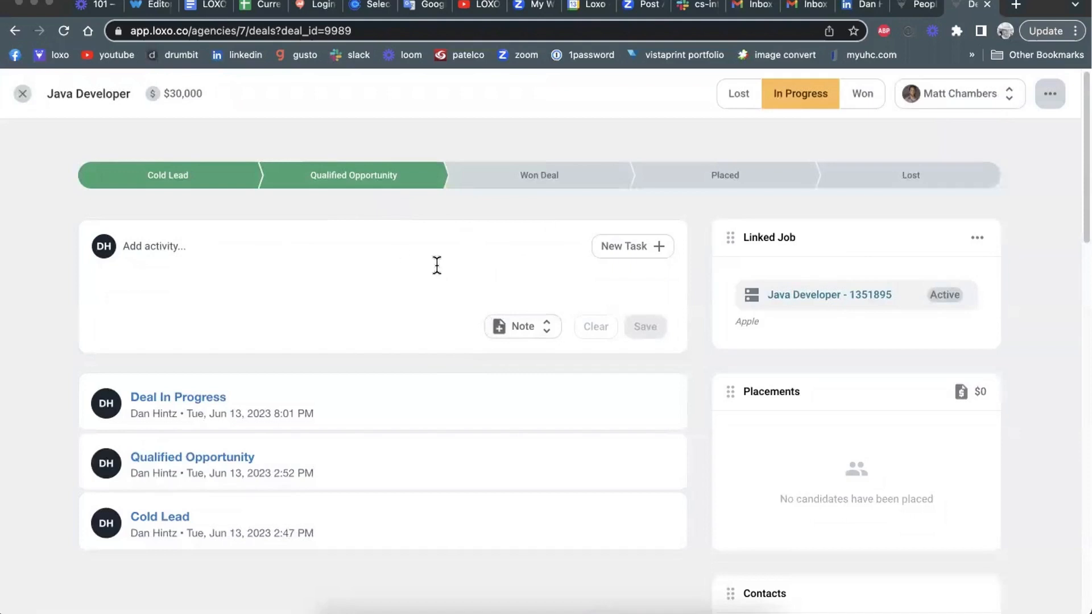
left_click(547, 330)
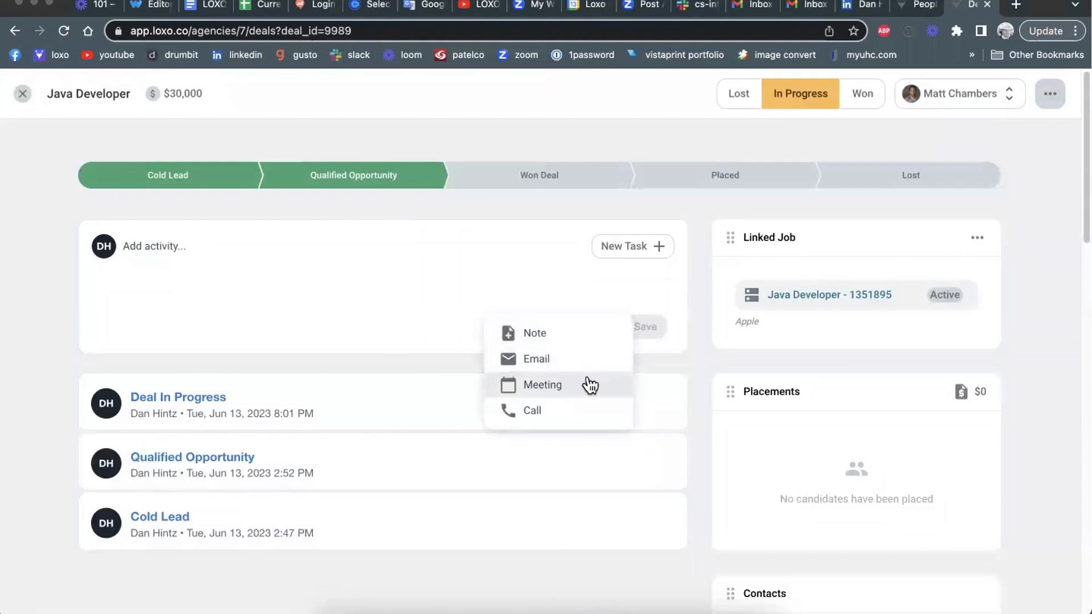
left_click(538, 361)
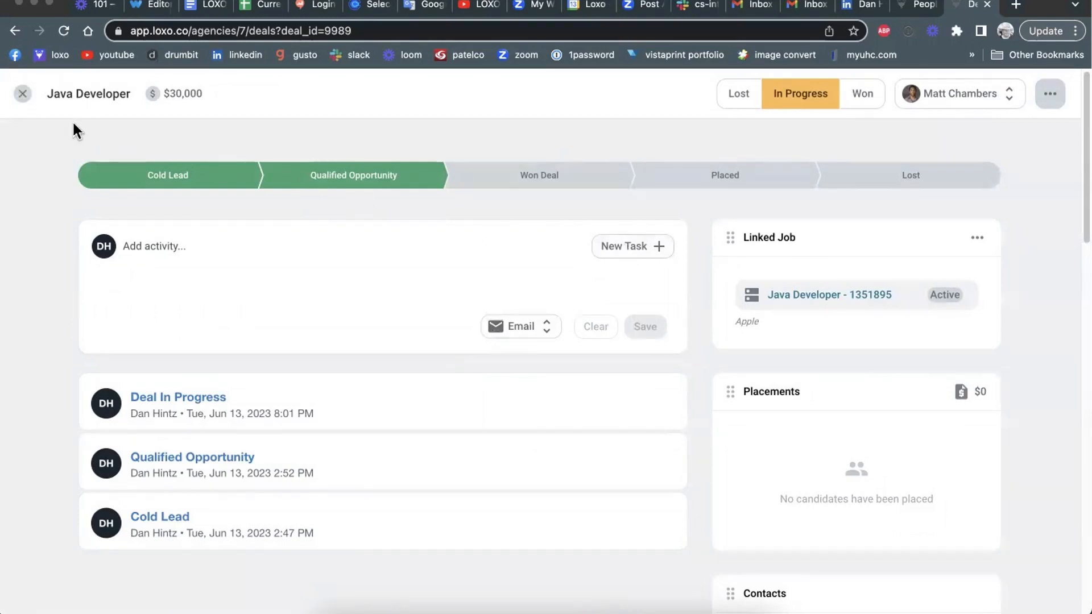
Step: View the new task form for the Java Developer deal and close it without saving
left_click(638, 250)
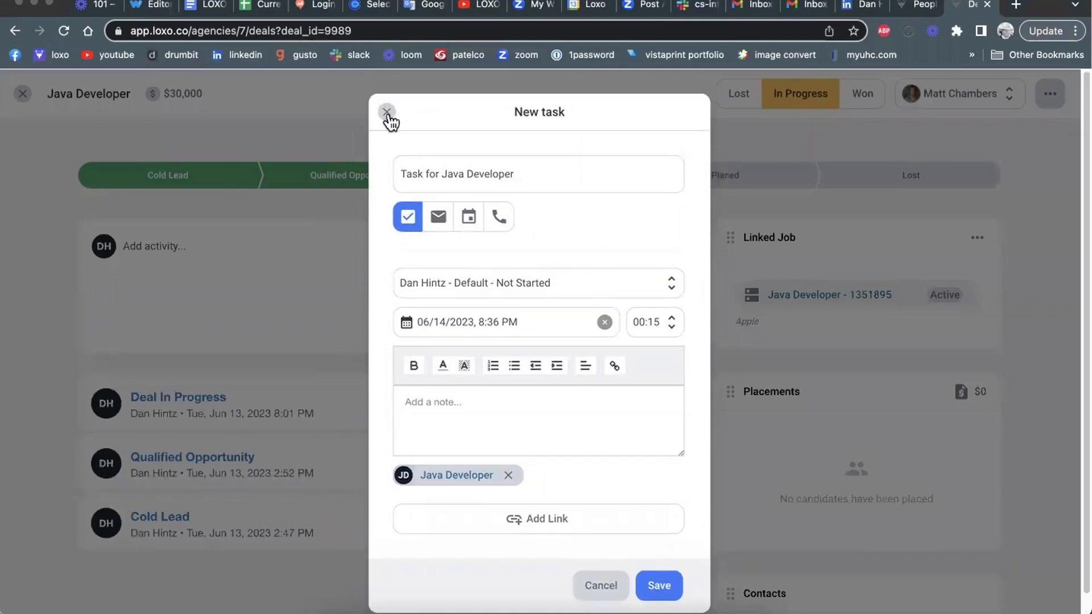
left_click(386, 112)
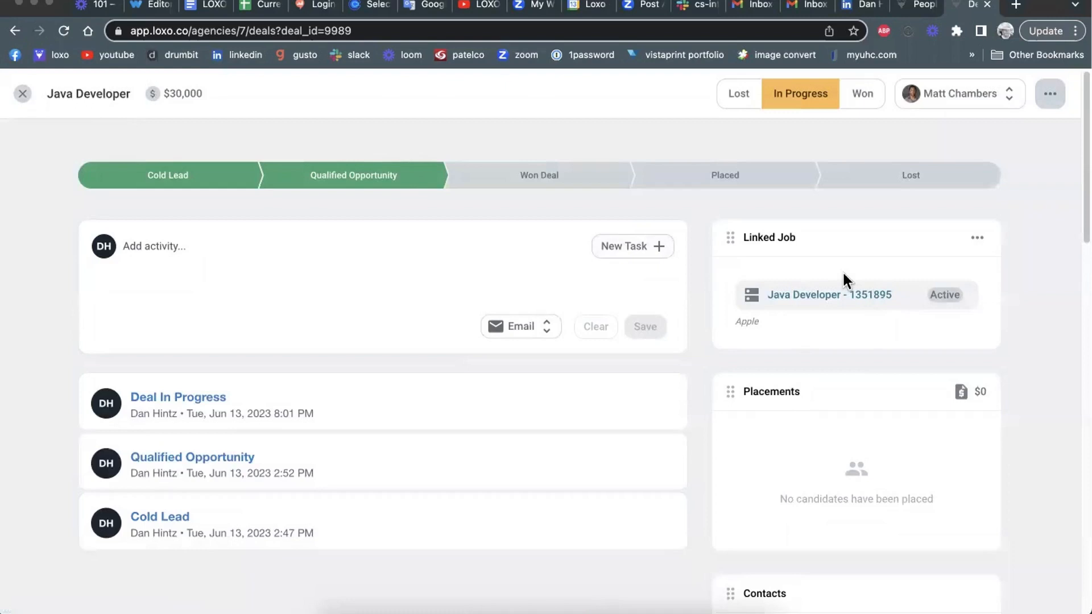
Step: Unlink the current Java Developer job from the deal
left_click(979, 238)
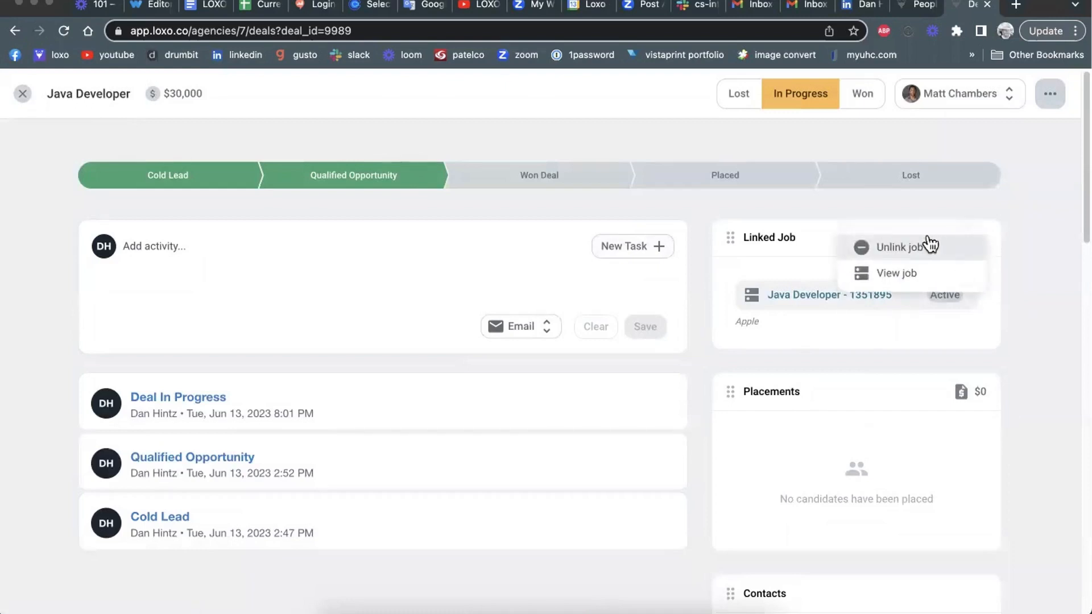
left_click(976, 241)
left_click(978, 243)
left_click(777, 343)
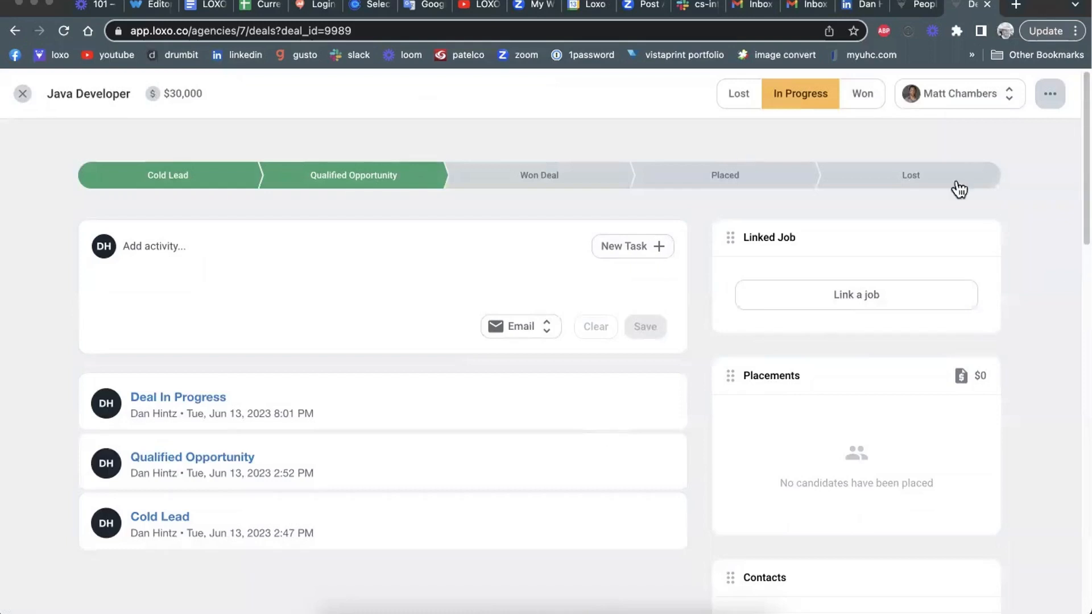
Step: Search the jobs for "java developer" and link Apple's Java Developer job to the deal
left_click(871, 295)
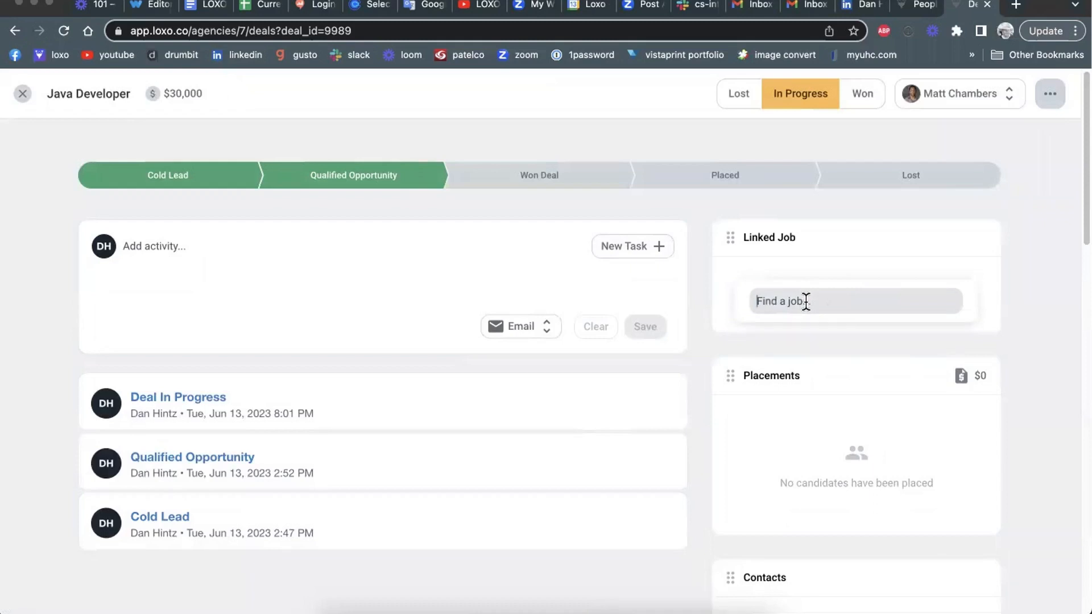
type("apple")
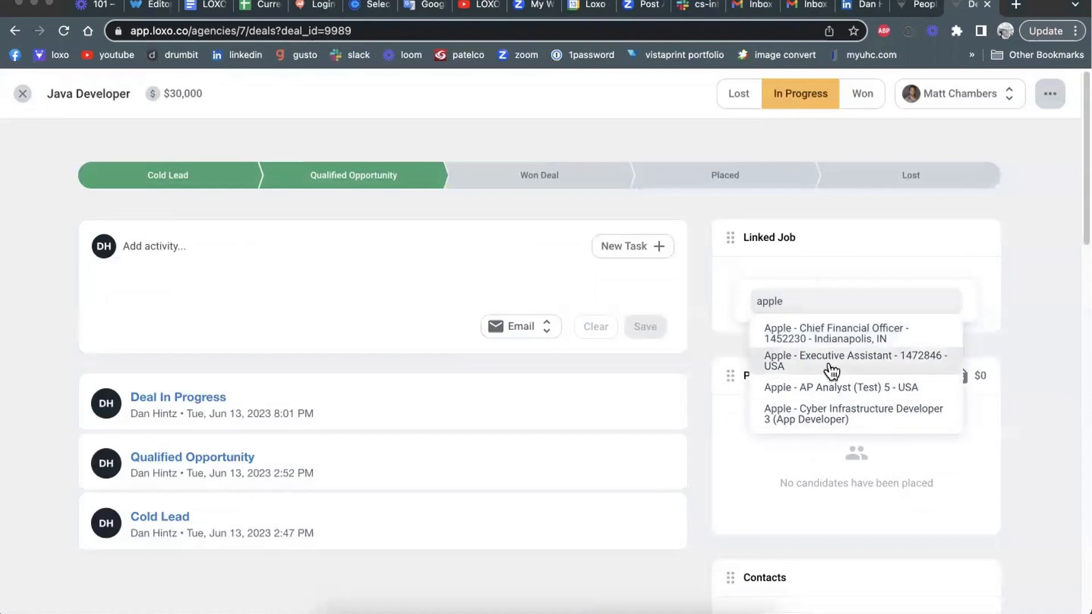
key("BackSpace")
key("BackSpace")
key("BackSpace")
key("BackSpace")
key("BackSpace")
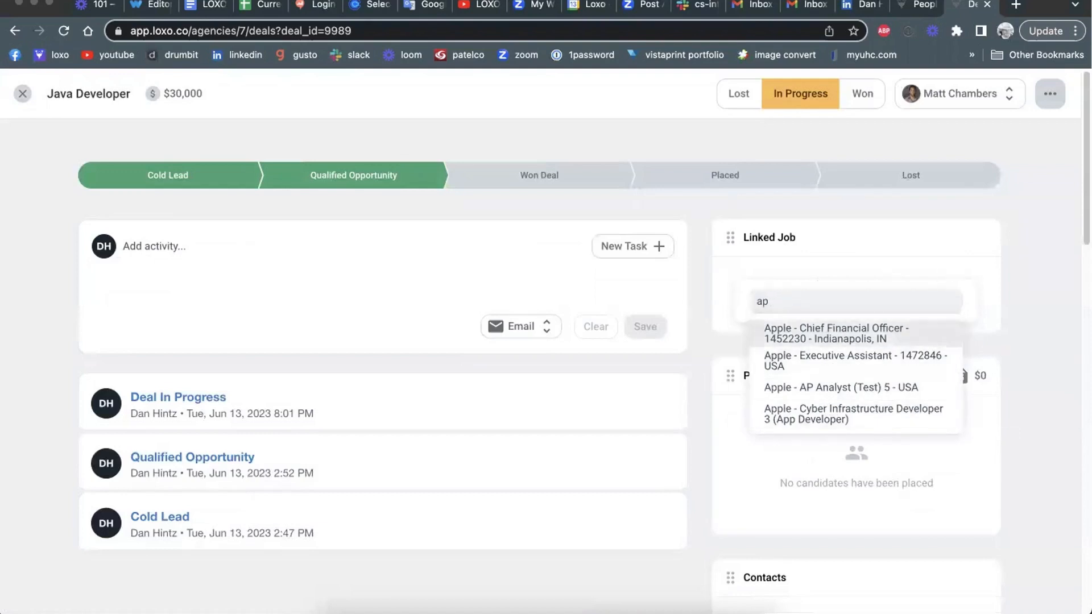
type("jav")
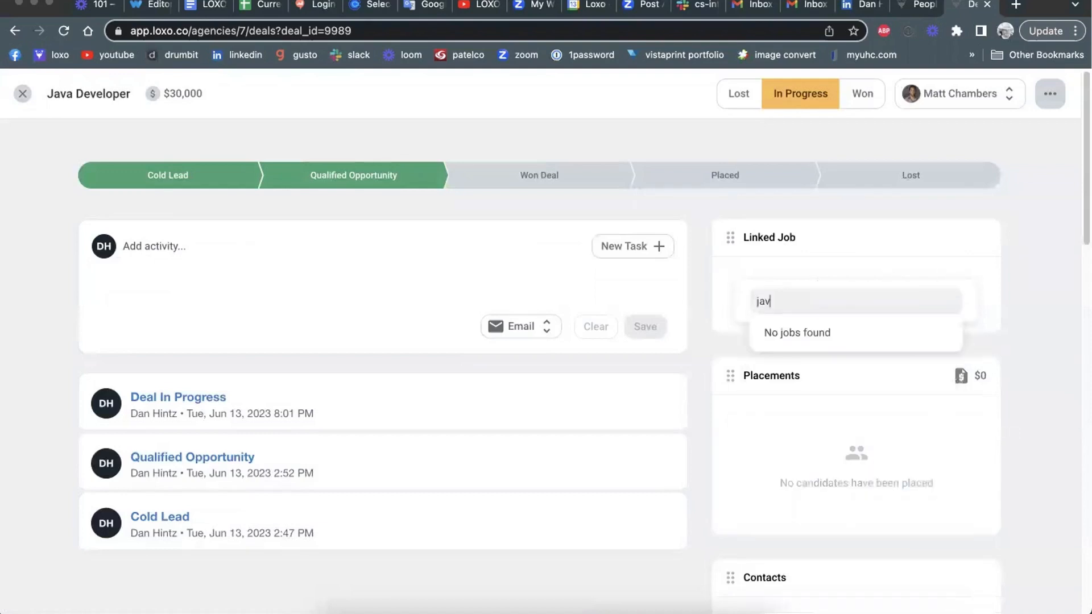
type("a developer")
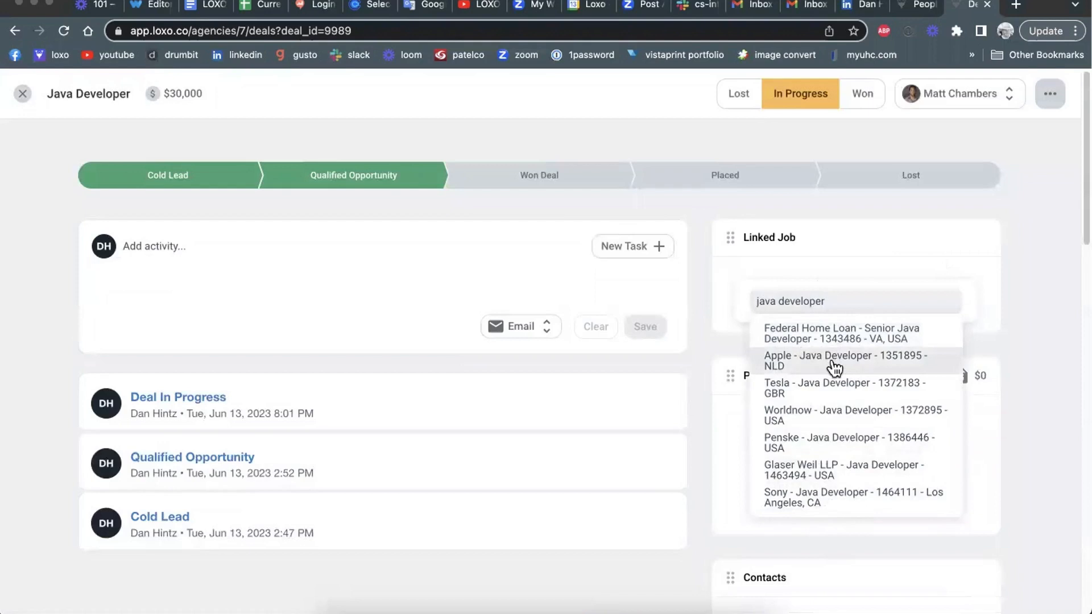
left_click(1065, 334)
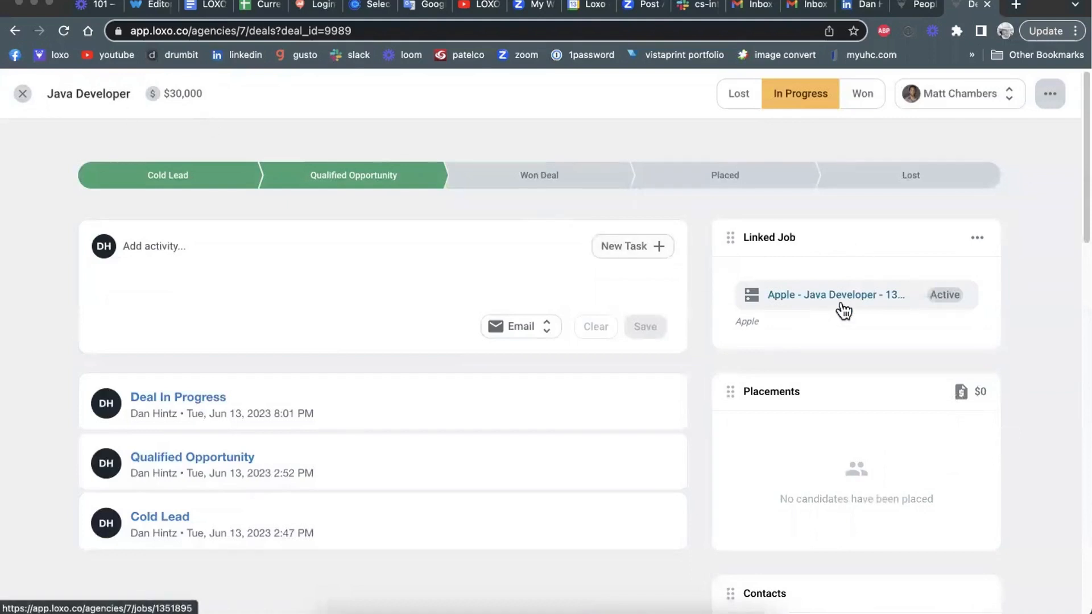
Step: Review the deal's Placements, Contacts, Company and Fields sections
scroll(1073, 364, "down", 1)
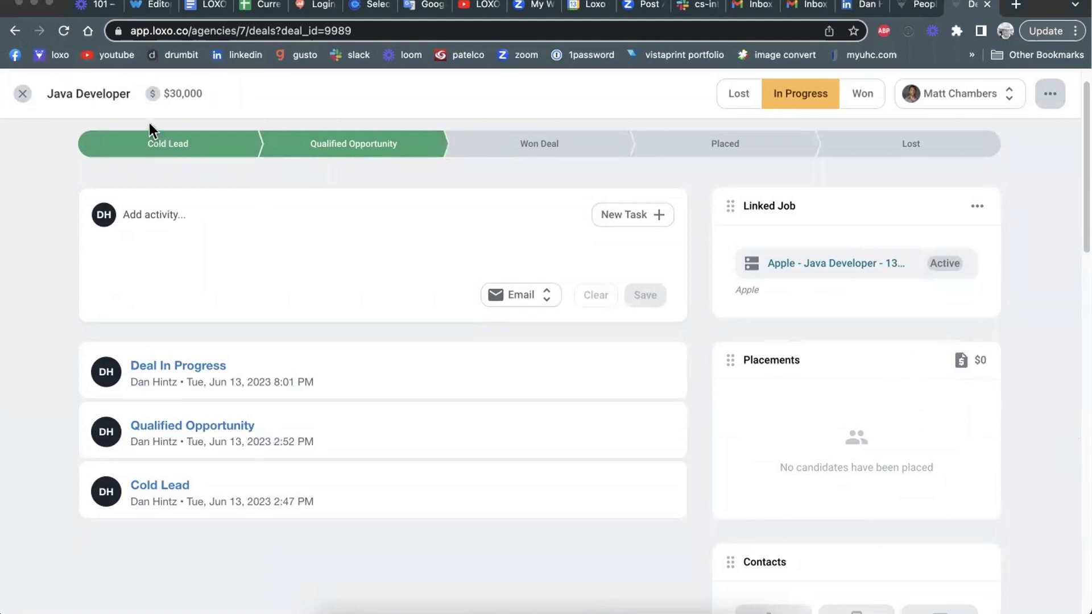
scroll(983, 404, "down", 1)
scroll(980, 395, "down", 5)
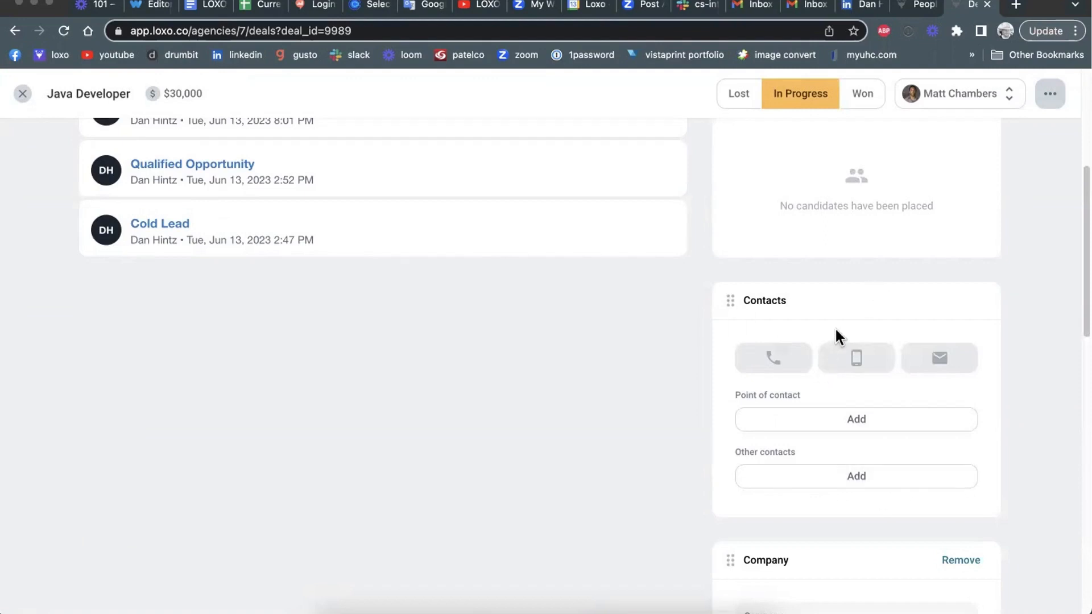
scroll(837, 331, "down", 5)
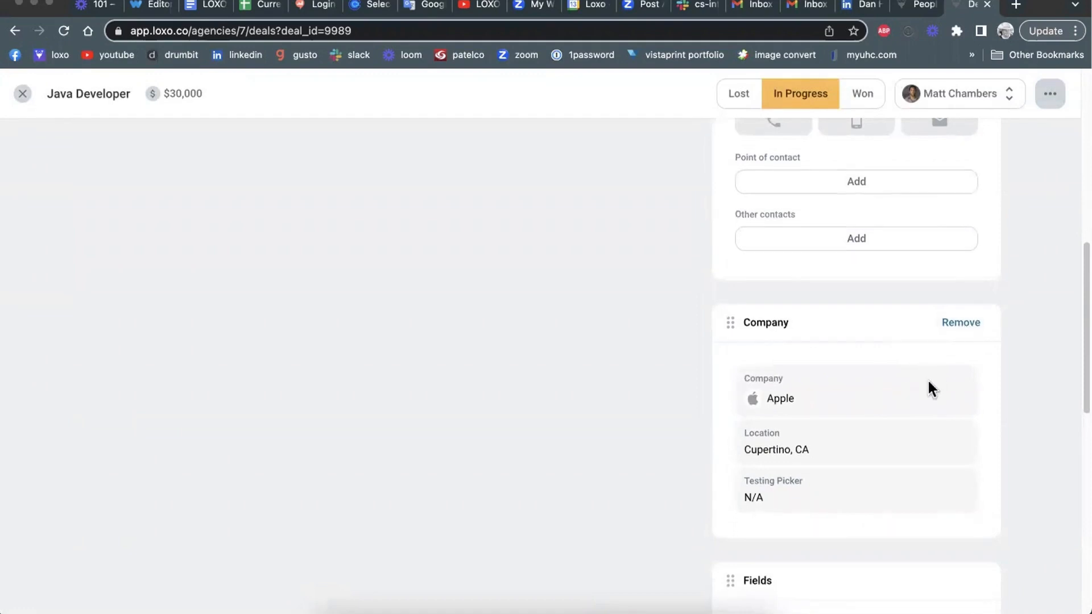
scroll(927, 378, "down", 5)
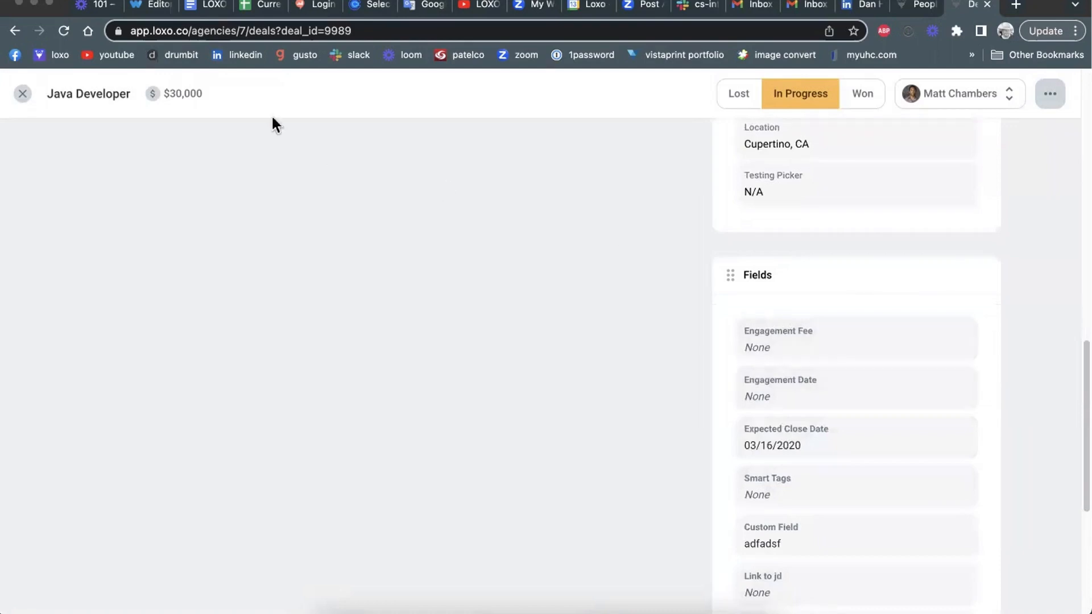
scroll(969, 290, "down", 1)
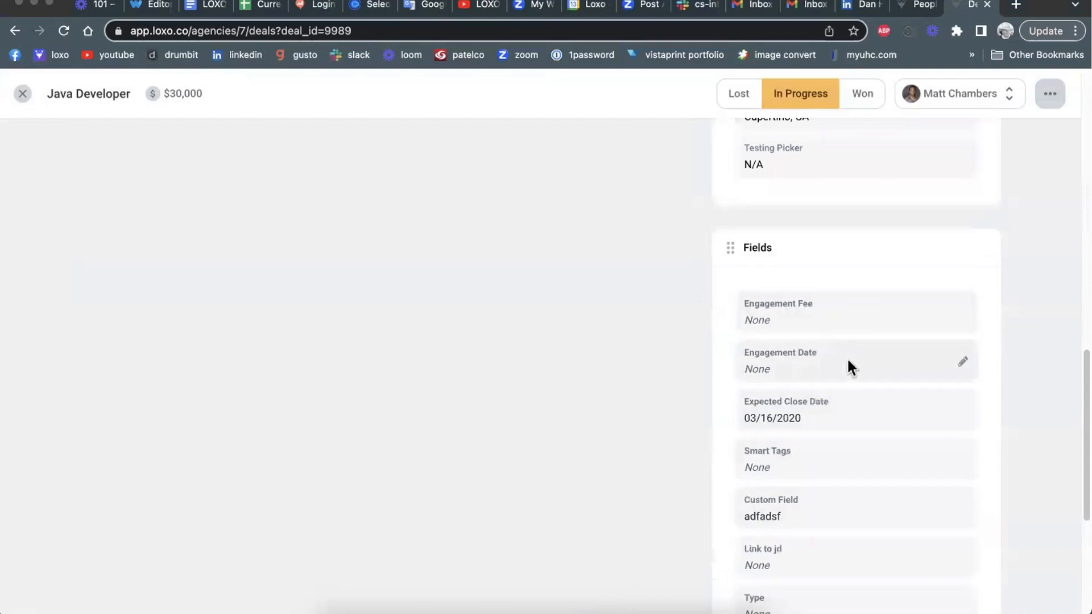
scroll(833, 291, "down", 5)
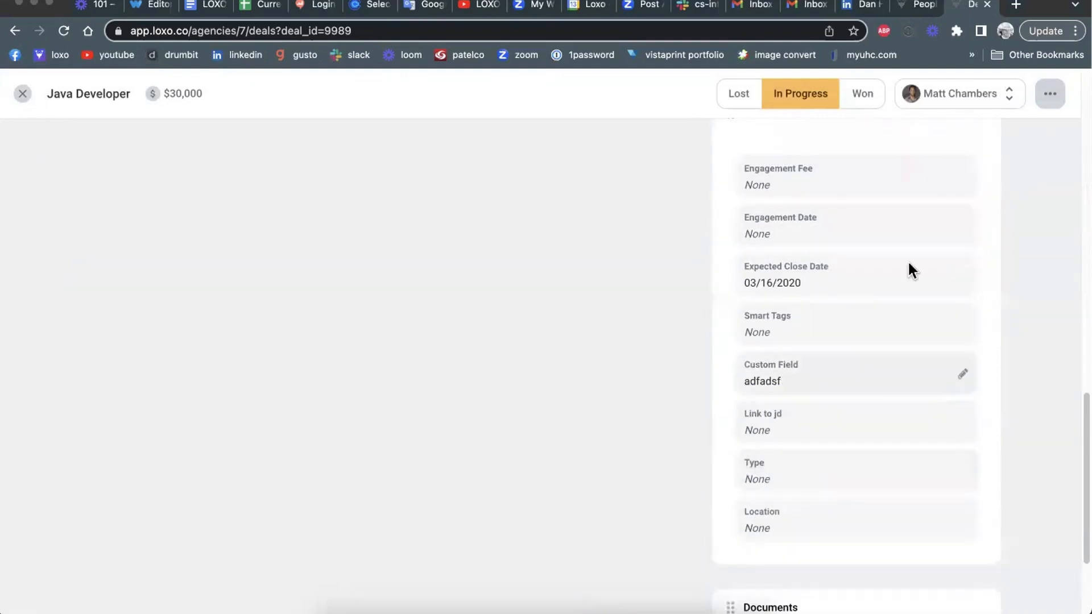
Step: Open the Engagement Fee field for editing without entering a value, check the Documents section and return to the deals board
left_click(963, 177)
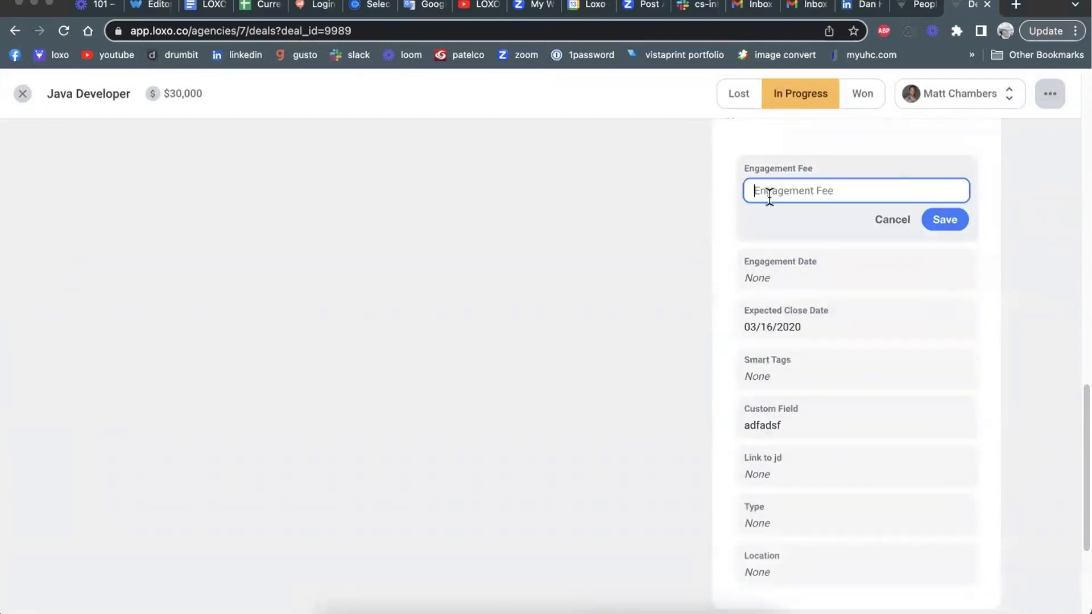
left_click(999, 226)
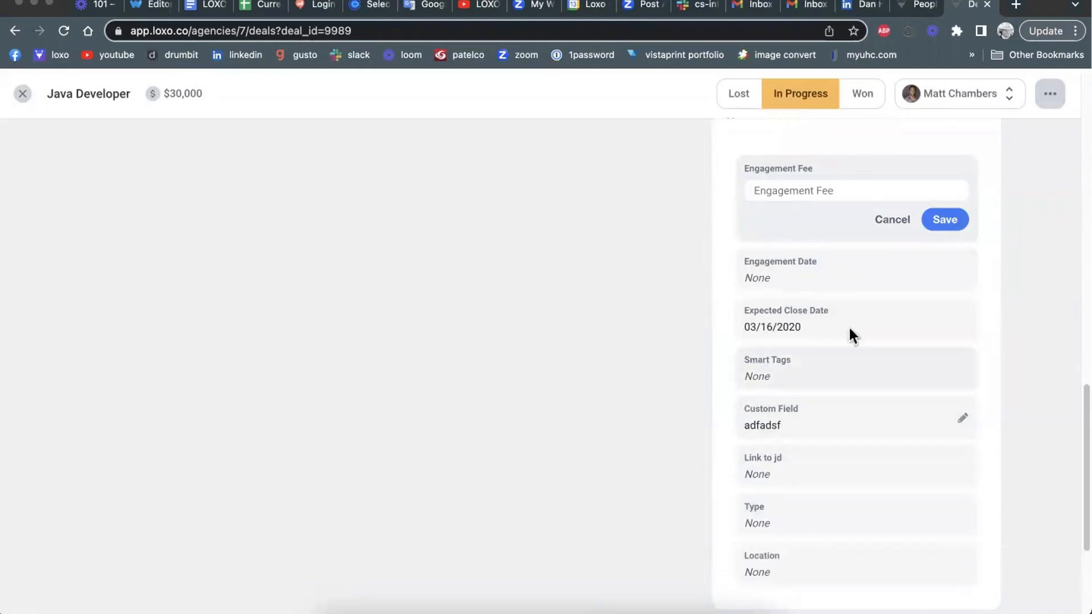
scroll(905, 321, "down", 3)
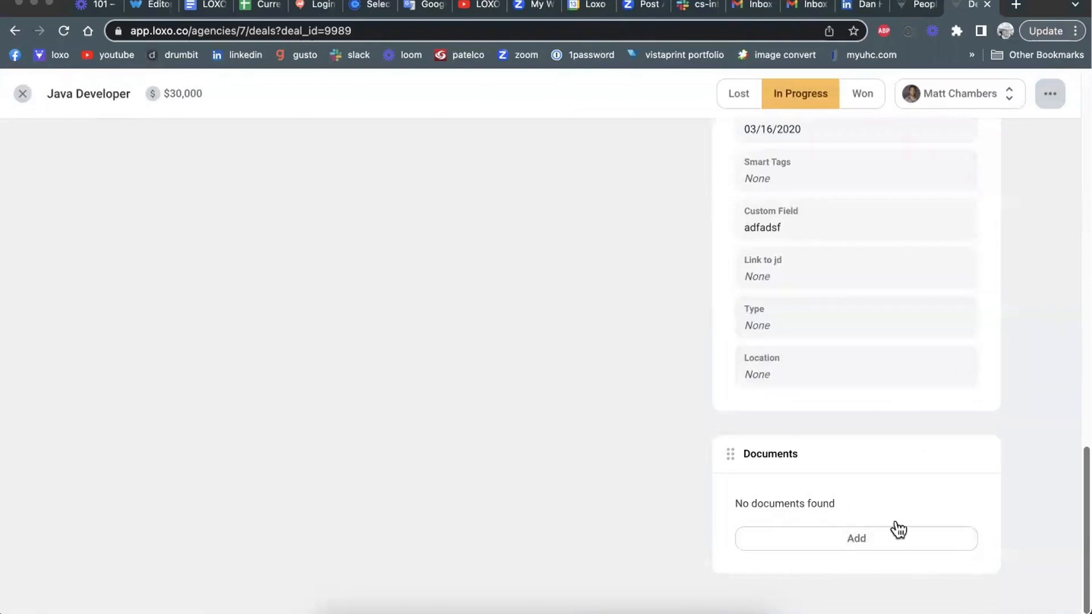
scroll(607, 398, "up", 7)
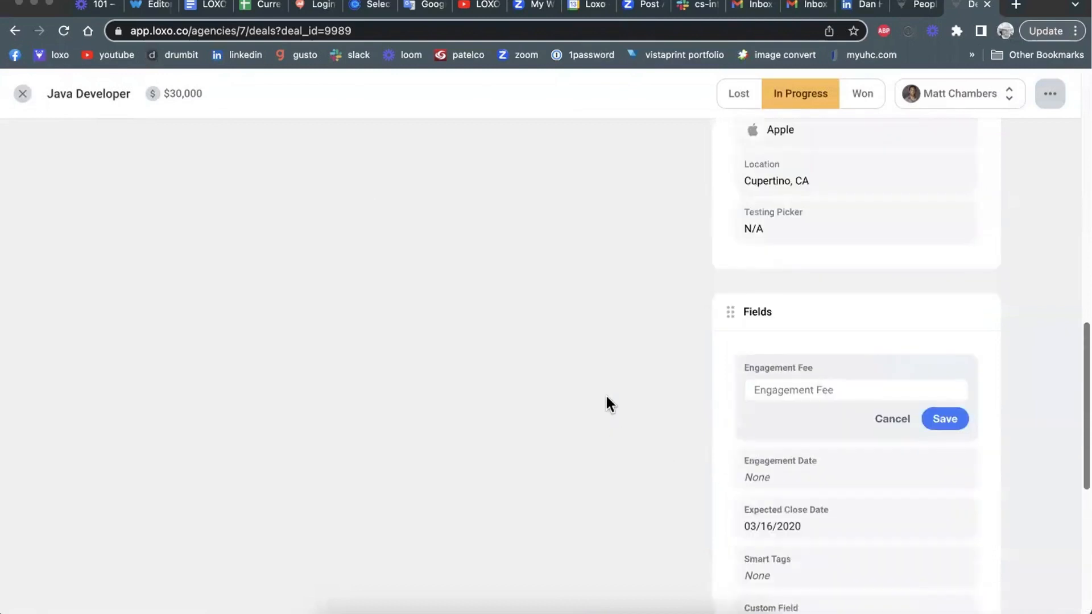
scroll(607, 392, "up", 10)
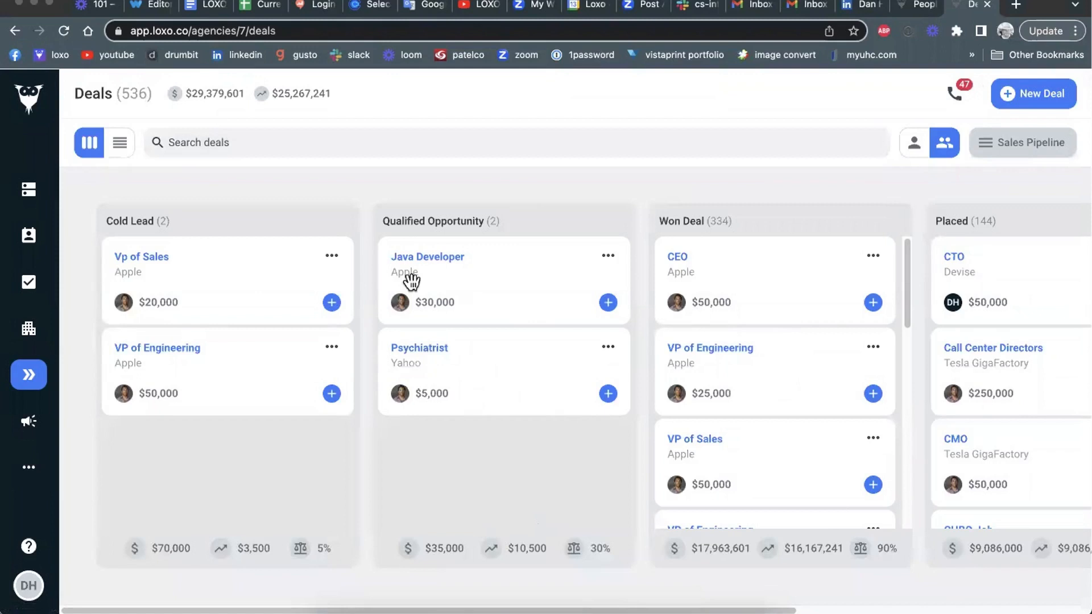
Step: View the help and support options and close them
left_click(29, 548)
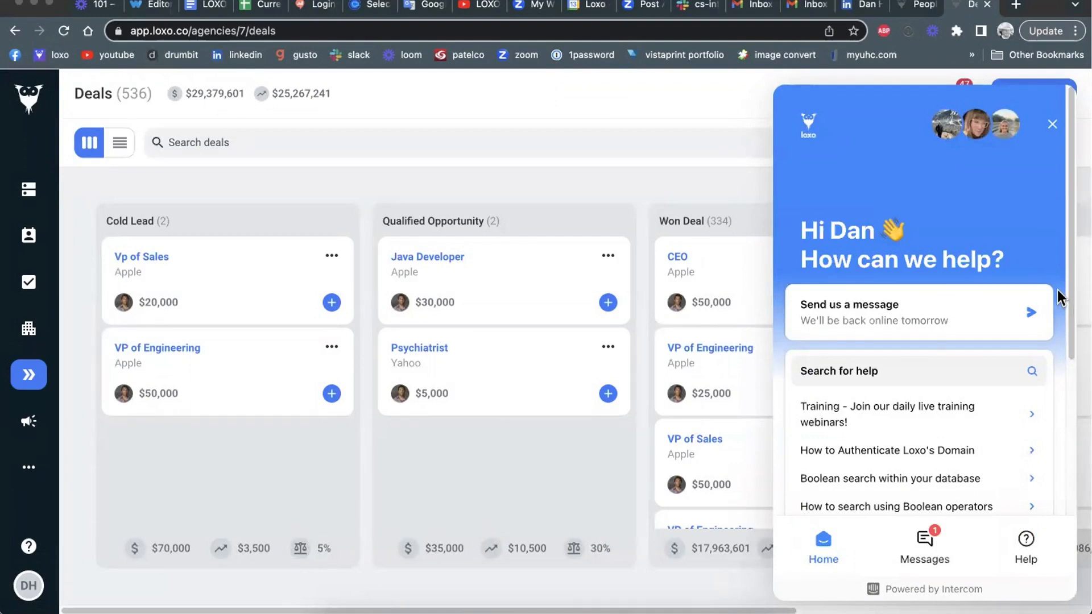
left_click(1050, 127)
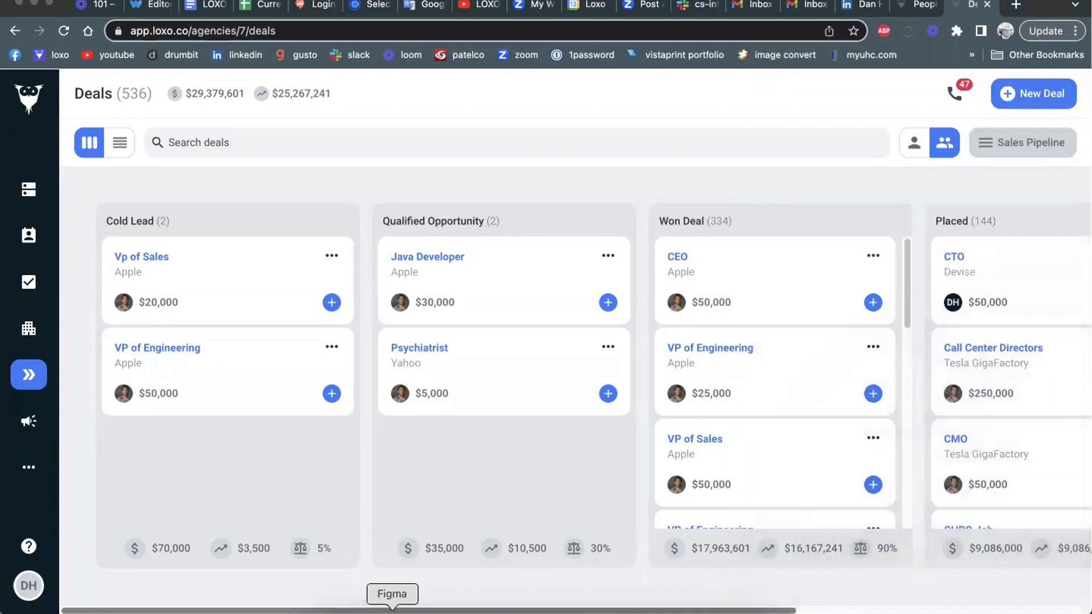